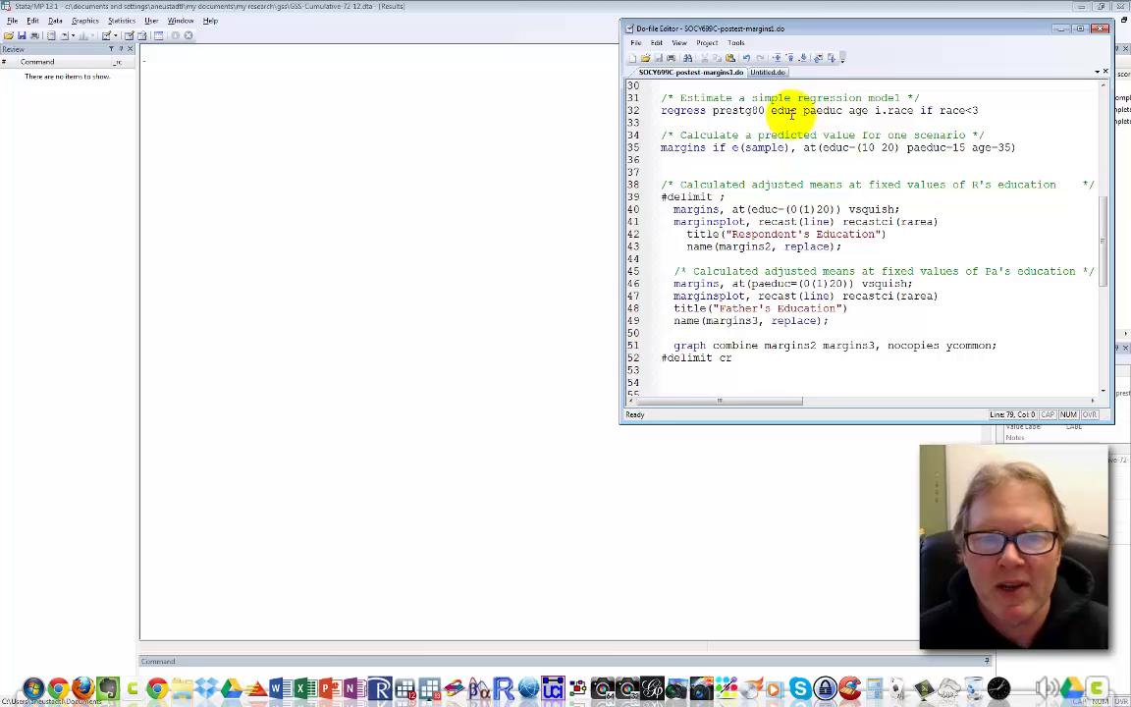
# - Run only the line-32 regression of prestg80 on educ, paeduc, age and race
pyautogui.click(630, 110)
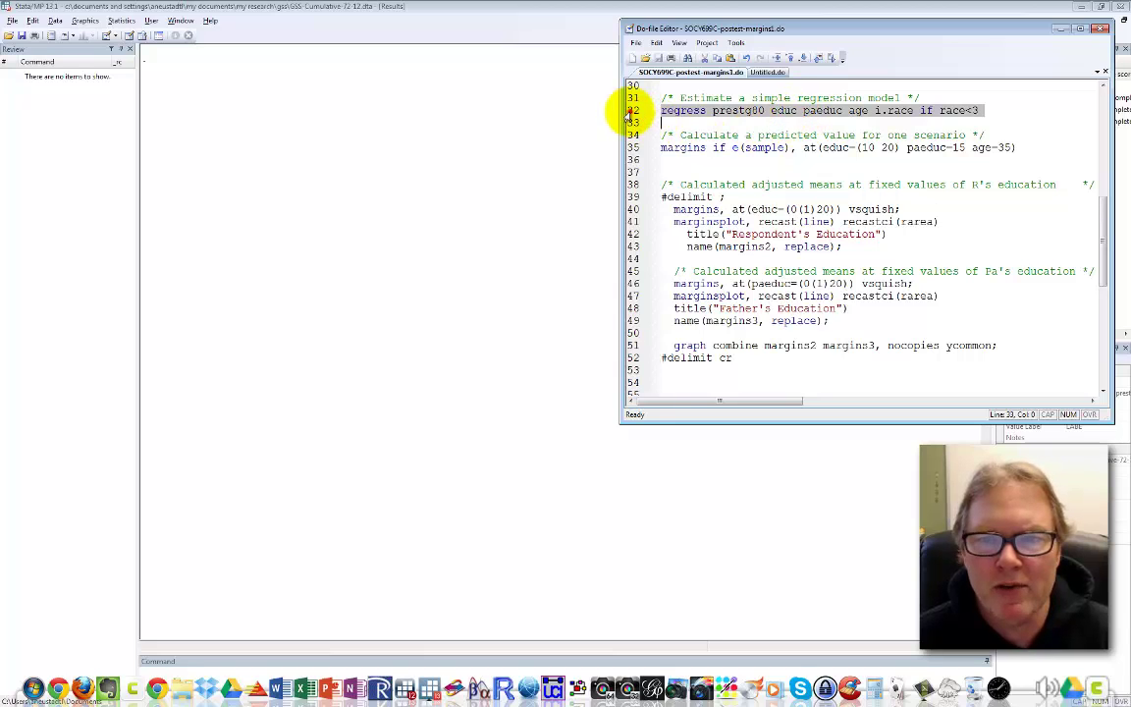
pyautogui.click(833, 60)
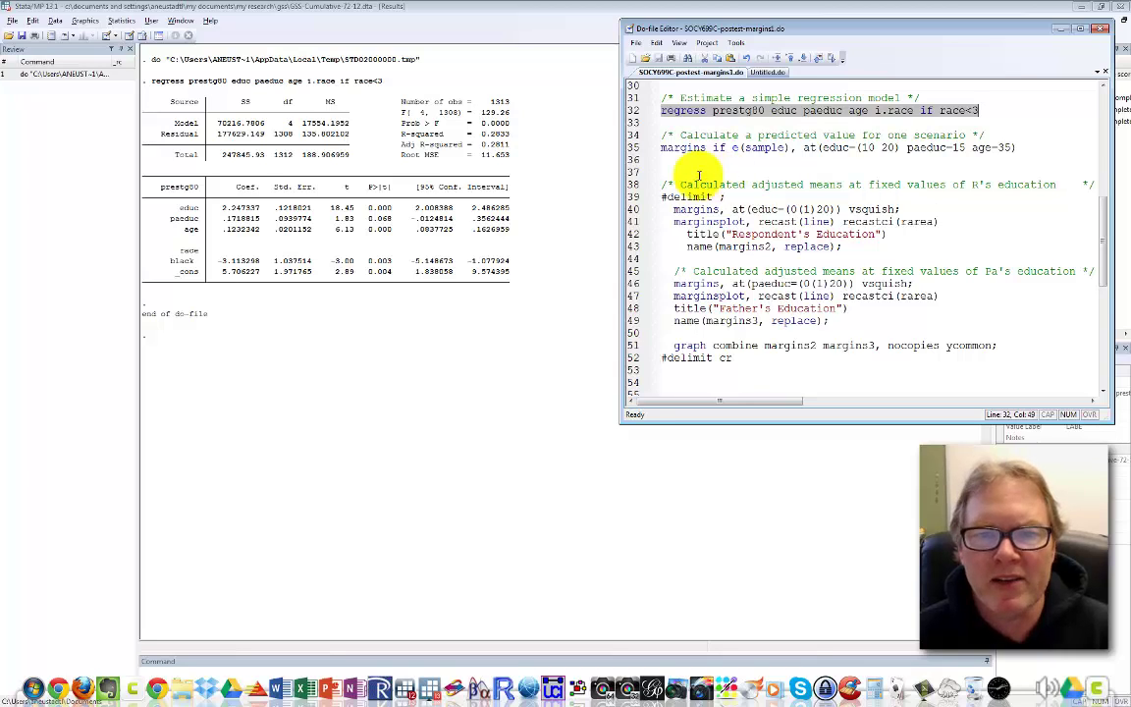
# - Run the line-35 margins command predicting prestige at educ 10 and 20
pyautogui.click(633, 150)
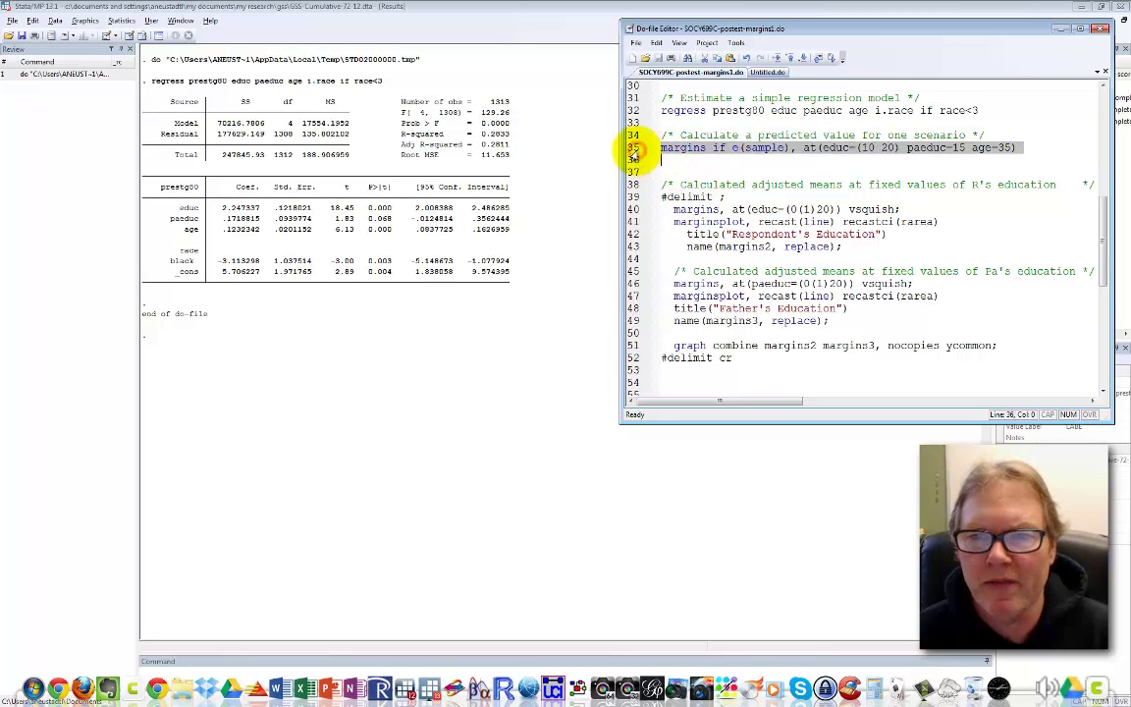
pyautogui.click(831, 60)
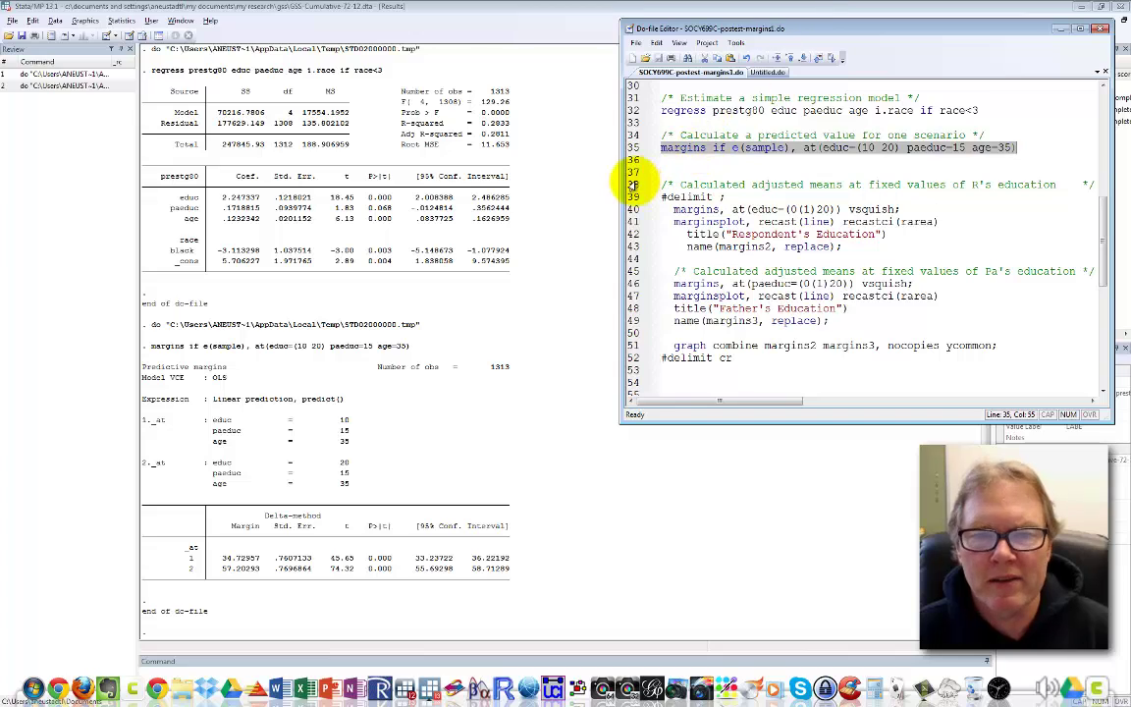
# - Run the paeduc adjusted-means margins block, moving the combined graph to the top left and enlarging it
pyautogui.moveTo(636, 182); pyautogui.dragTo(637, 371)
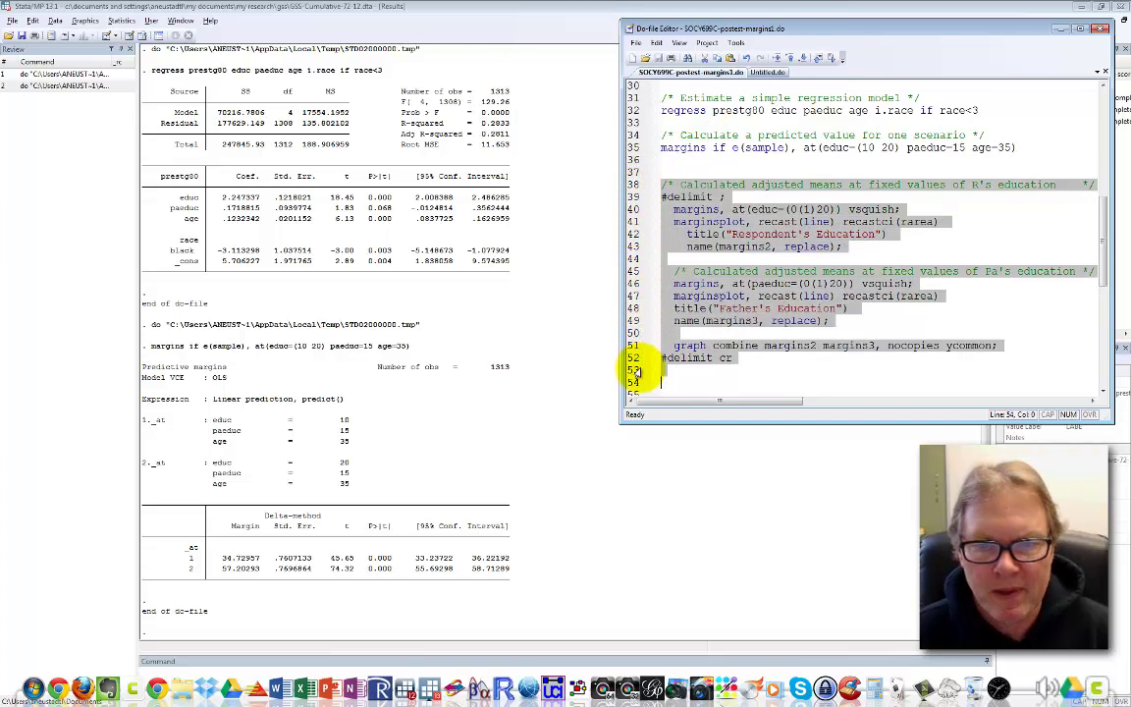
pyautogui.click(833, 59)
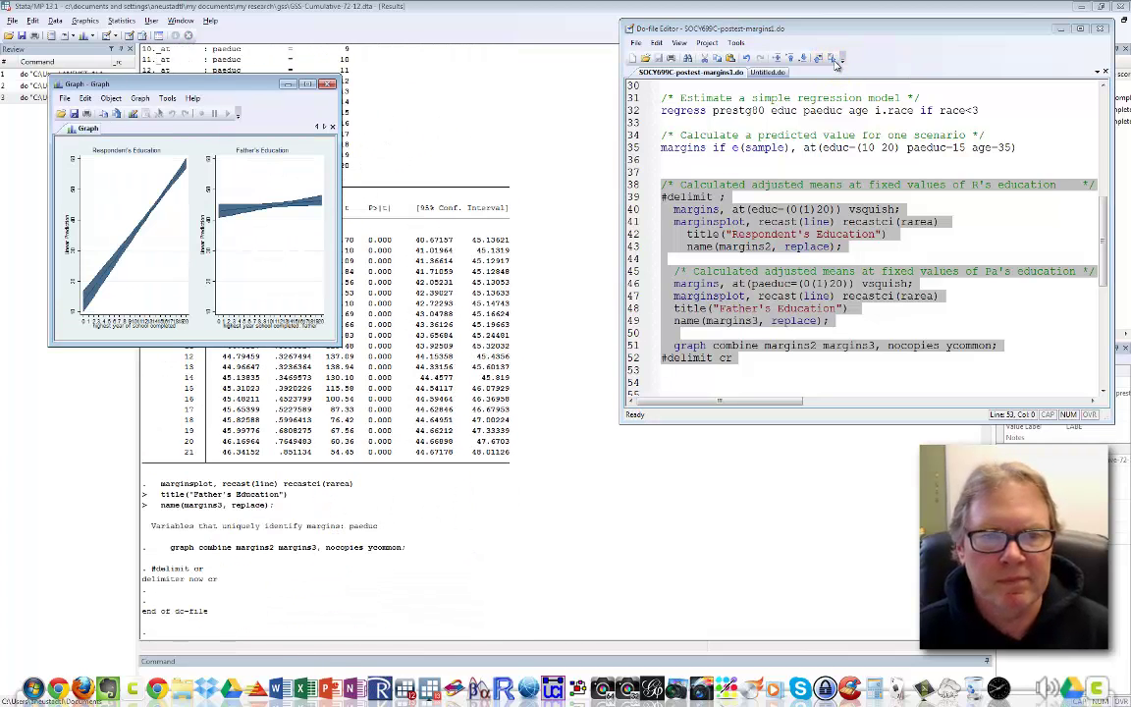
pyautogui.moveTo(228, 83); pyautogui.dragTo(619, 98)
pyautogui.moveTo(243, 88); pyautogui.dragTo(244, 364)
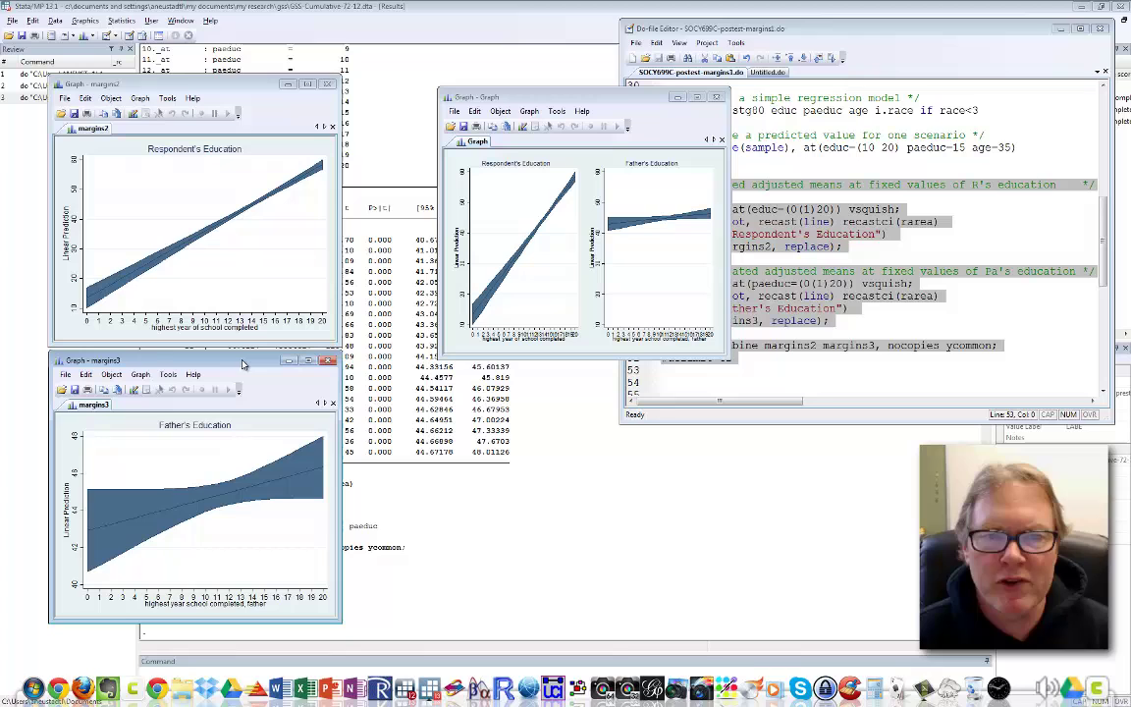
pyautogui.moveTo(588, 98); pyautogui.dragTo(210, 44)
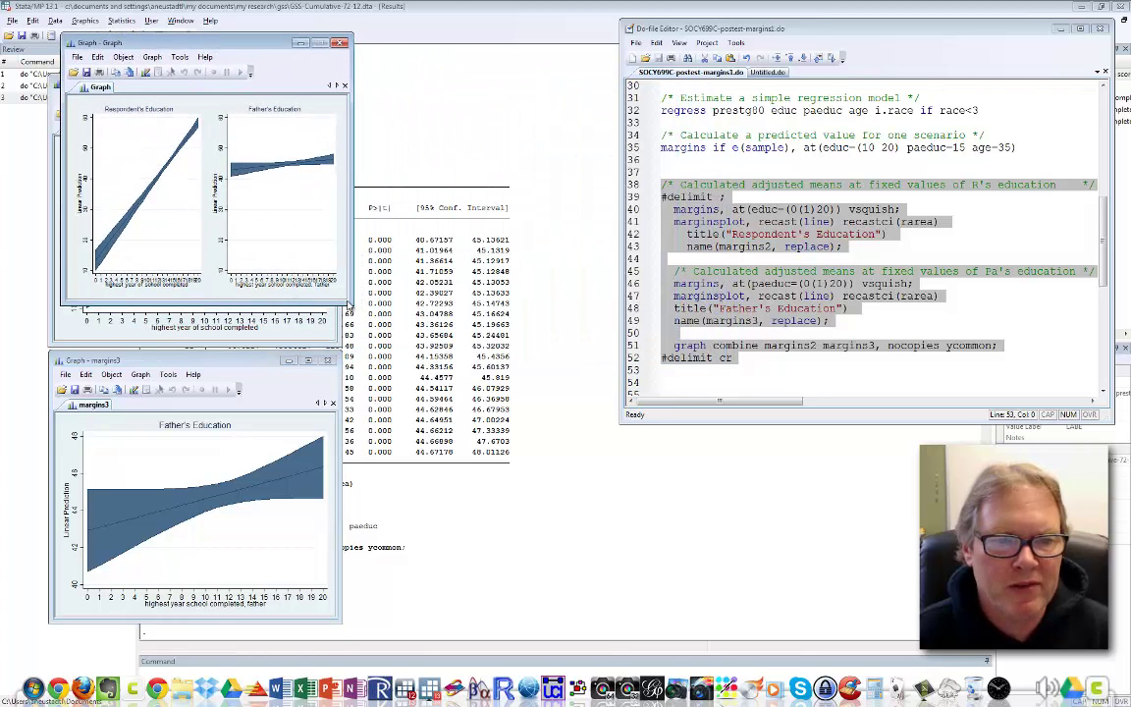
pyautogui.moveTo(347, 303); pyautogui.dragTo(746, 615)
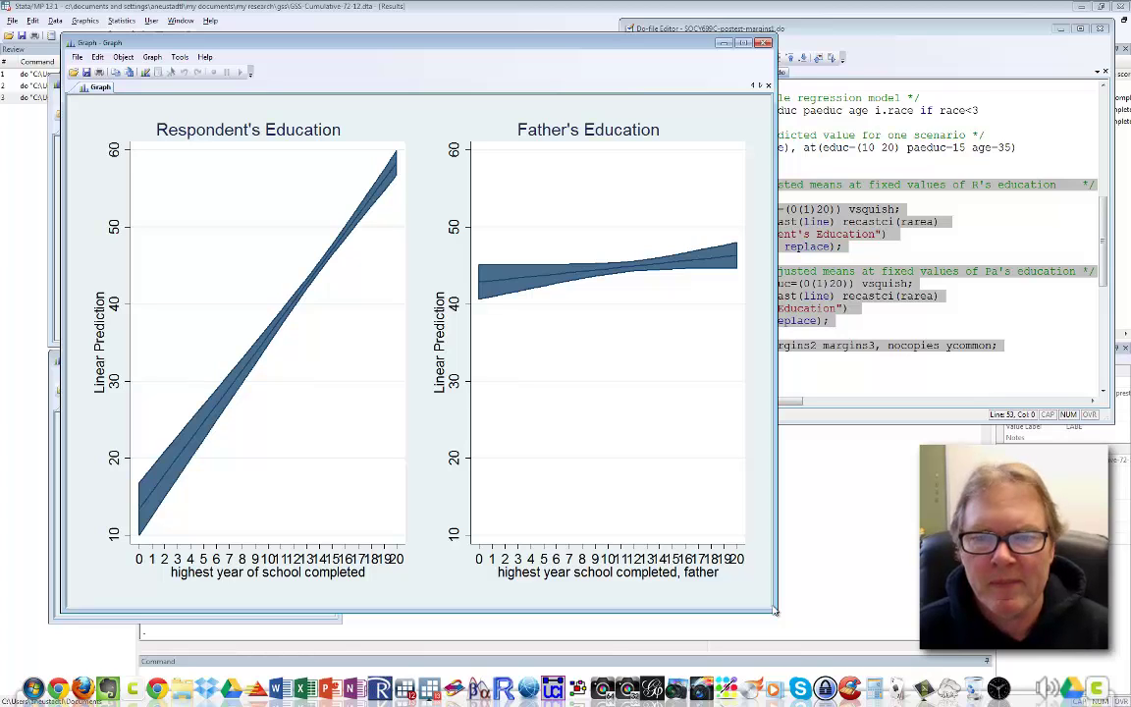
# - Close the combined, respondent's education and father's education margins graphs
pyautogui.click(764, 43)
pyautogui.click(328, 83)
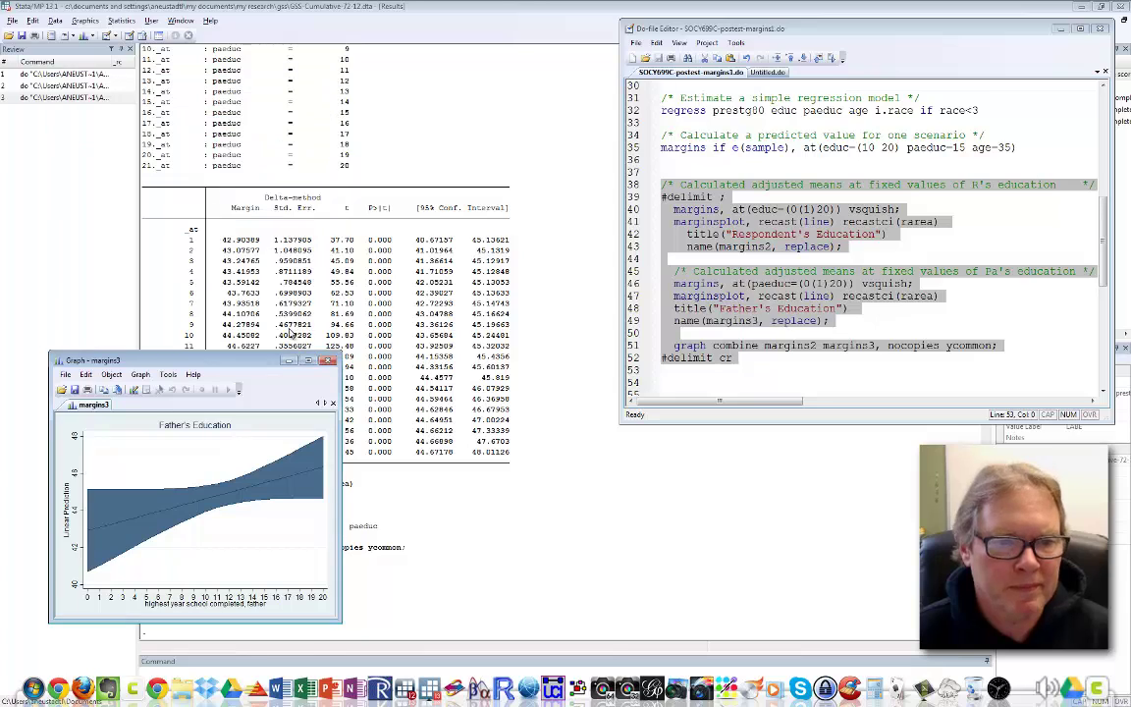
pyautogui.click(328, 362)
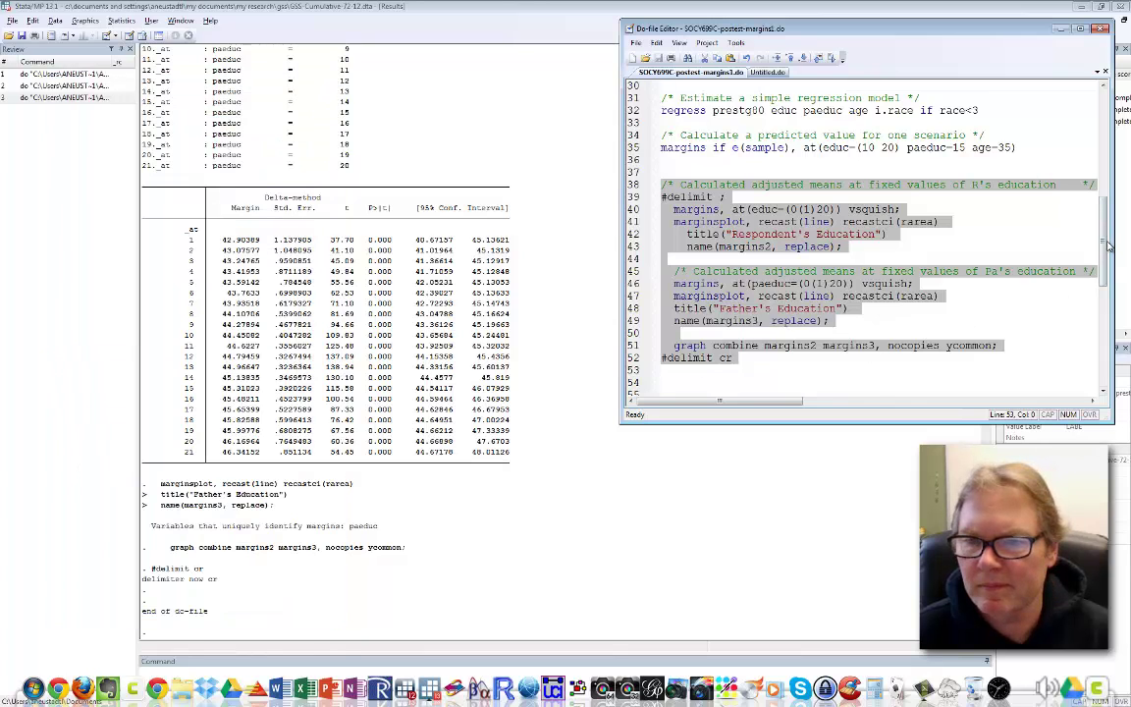
# - Scroll the do-file to show the dummy-variable and interaction code on lines 55–80
pyautogui.moveTo(1104, 245); pyautogui.dragTo(1110, 337)
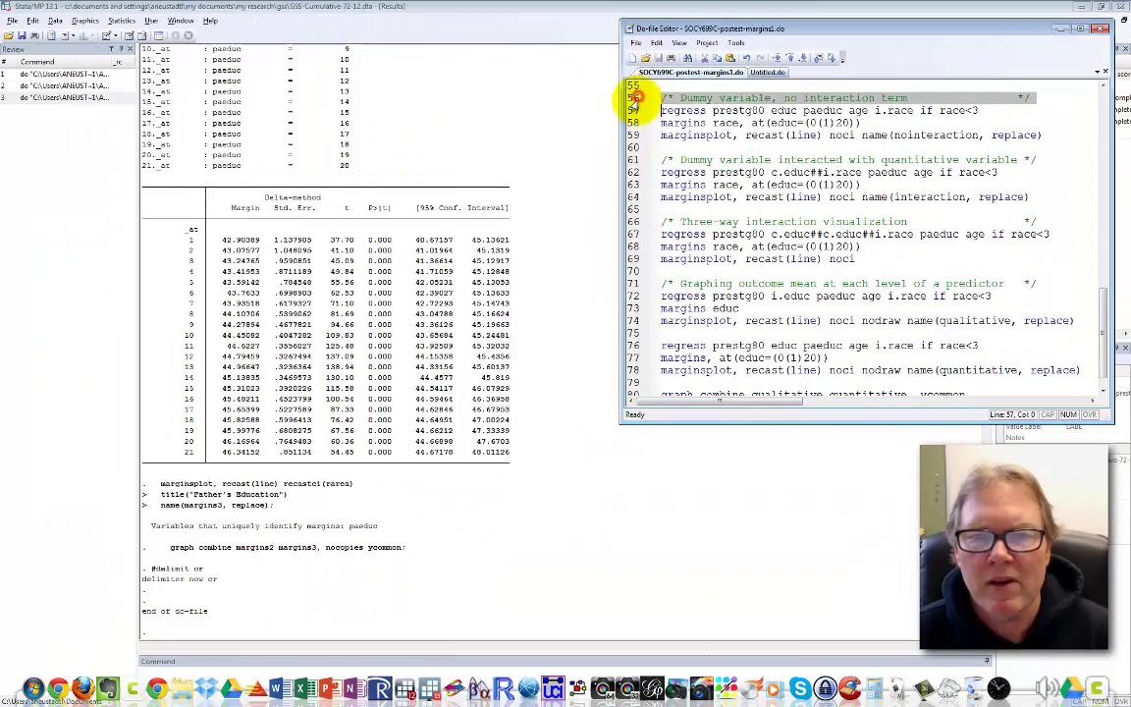
# - Run the no-interaction dummy model on lines 56–59 and place its nointeraction graph top-left
pyautogui.moveTo(305, 151); pyautogui.dragTo(322, 217)
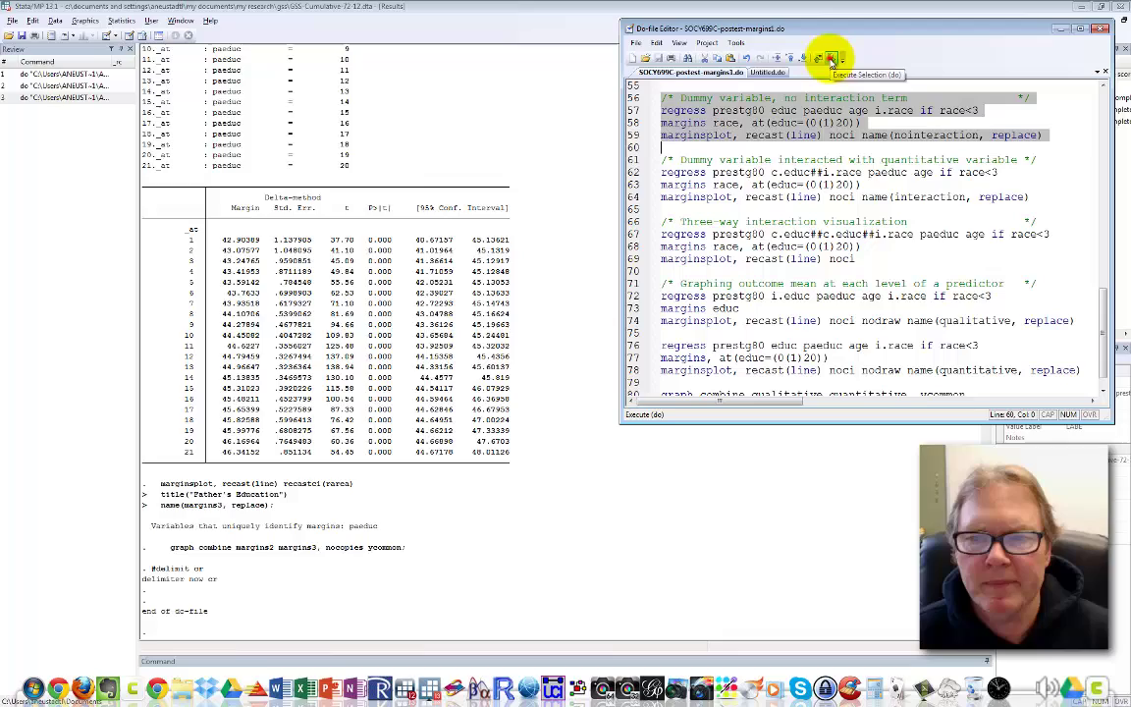
pyautogui.click(831, 58)
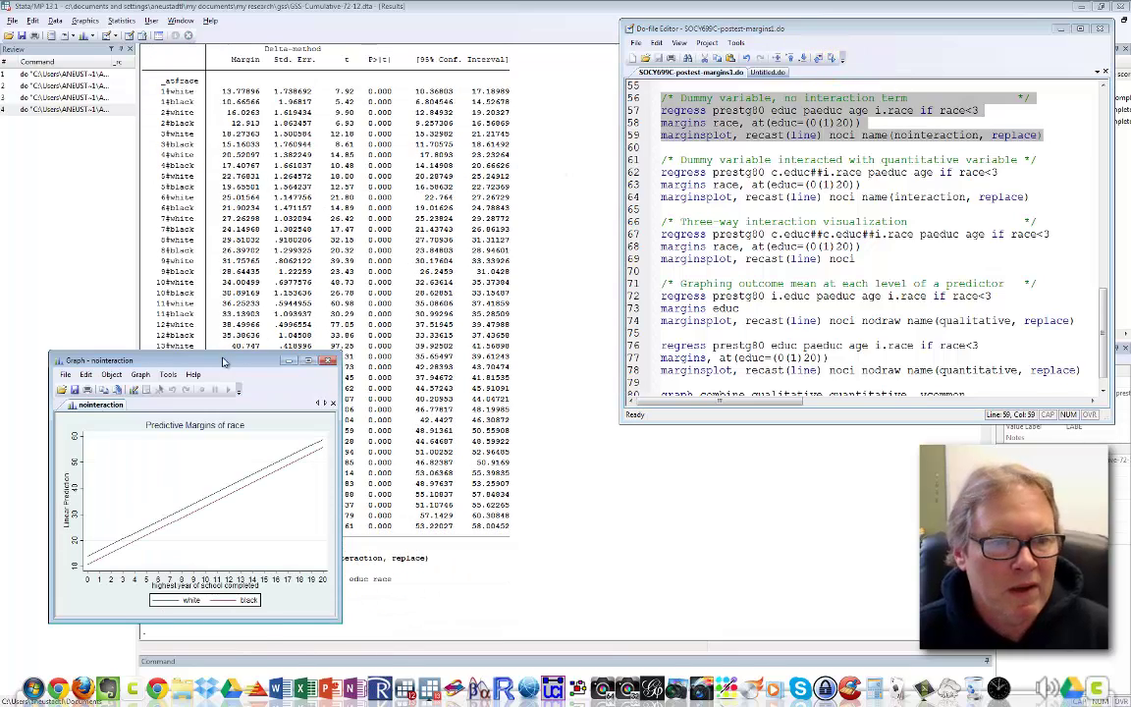
pyautogui.moveTo(223, 361); pyautogui.dragTo(183, 55)
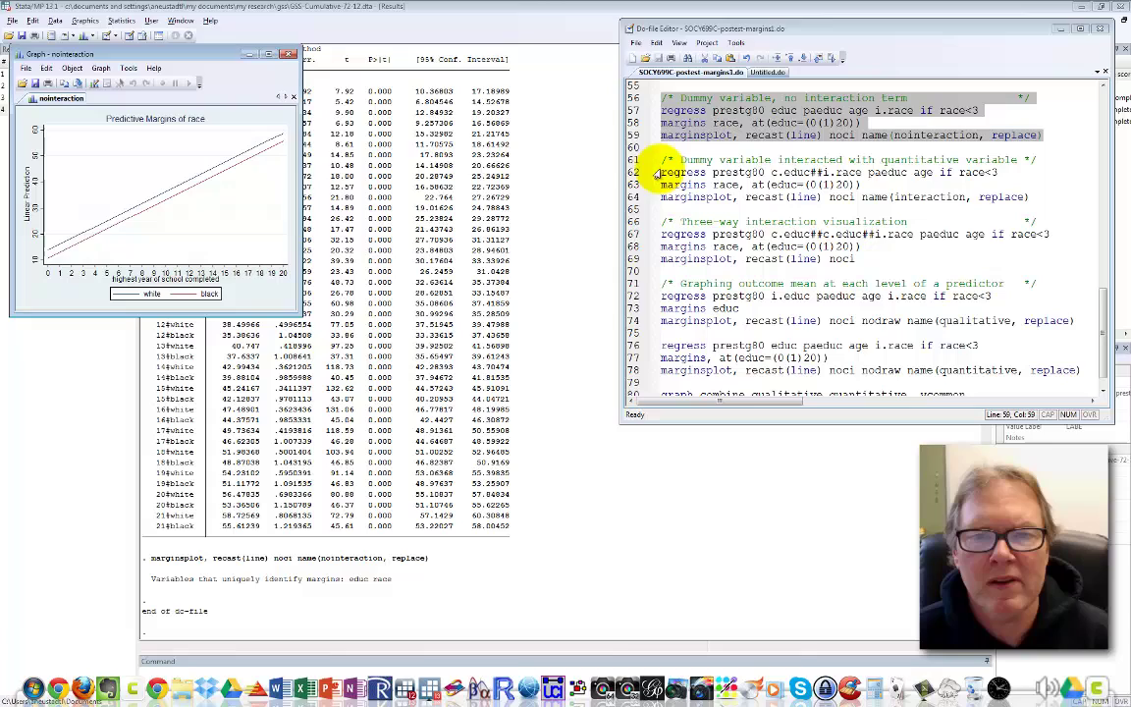
# - Run the lines 61–64 interaction model, place its graph beside nointeraction, and select lines 66–70
pyautogui.click(631, 159)
pyautogui.moveTo(631, 165); pyautogui.dragTo(631, 195)
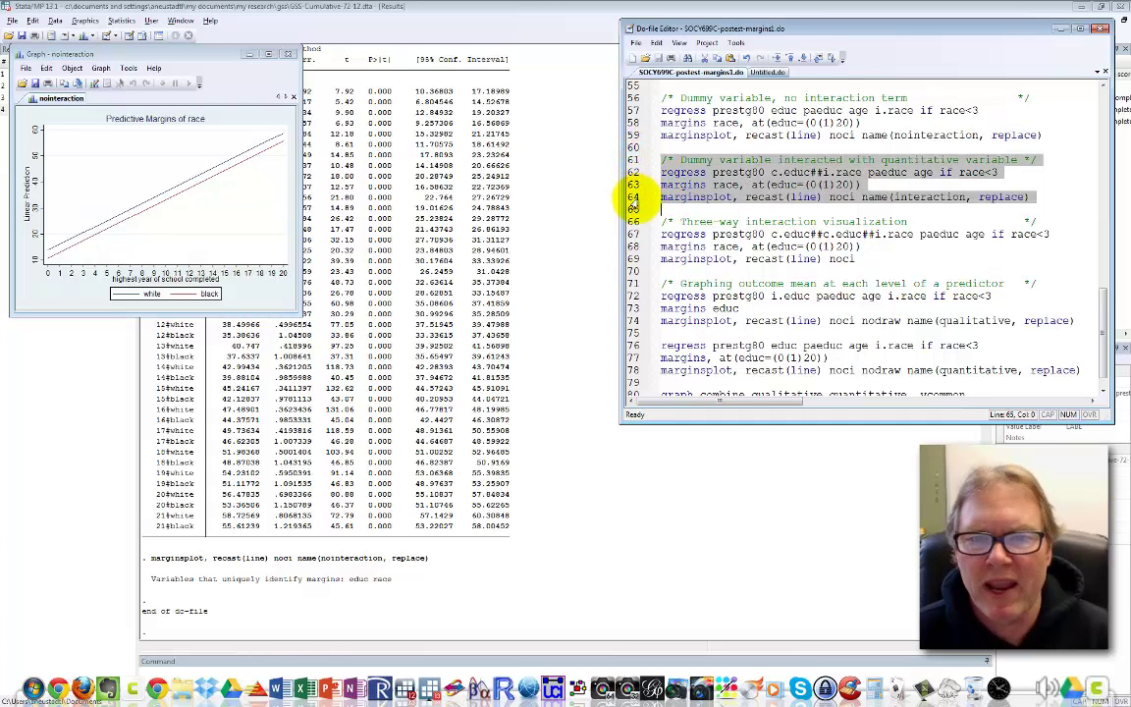
pyautogui.click(836, 58)
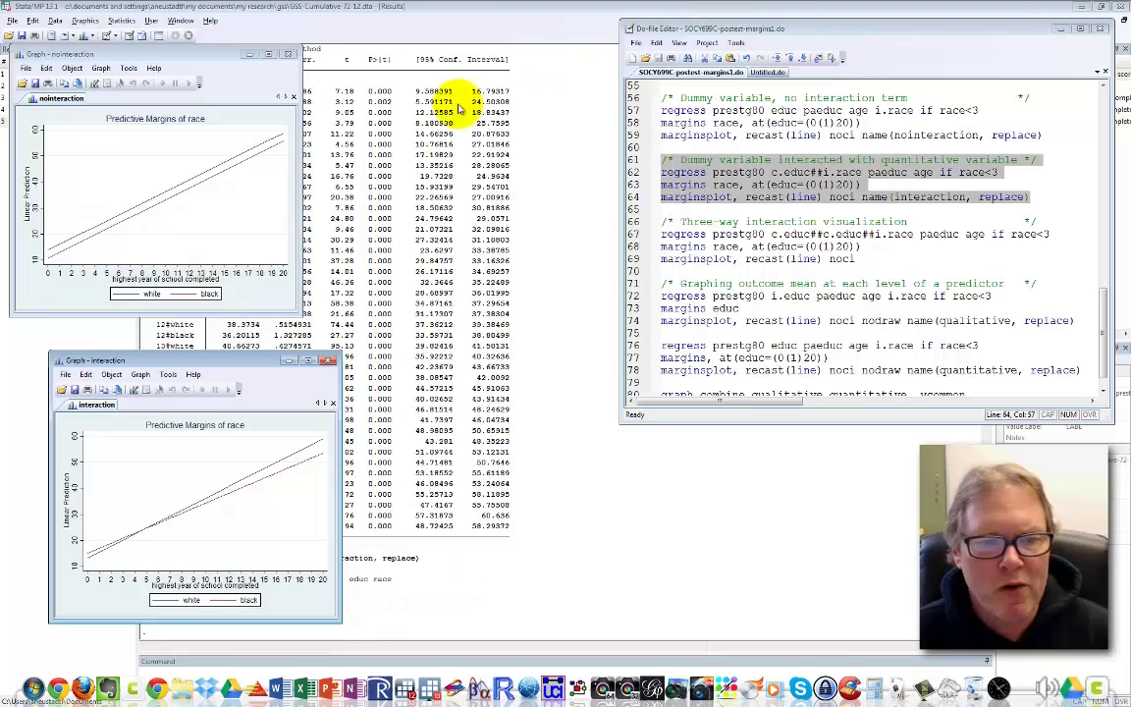
pyautogui.moveTo(235, 371); pyautogui.dragTo(496, 61)
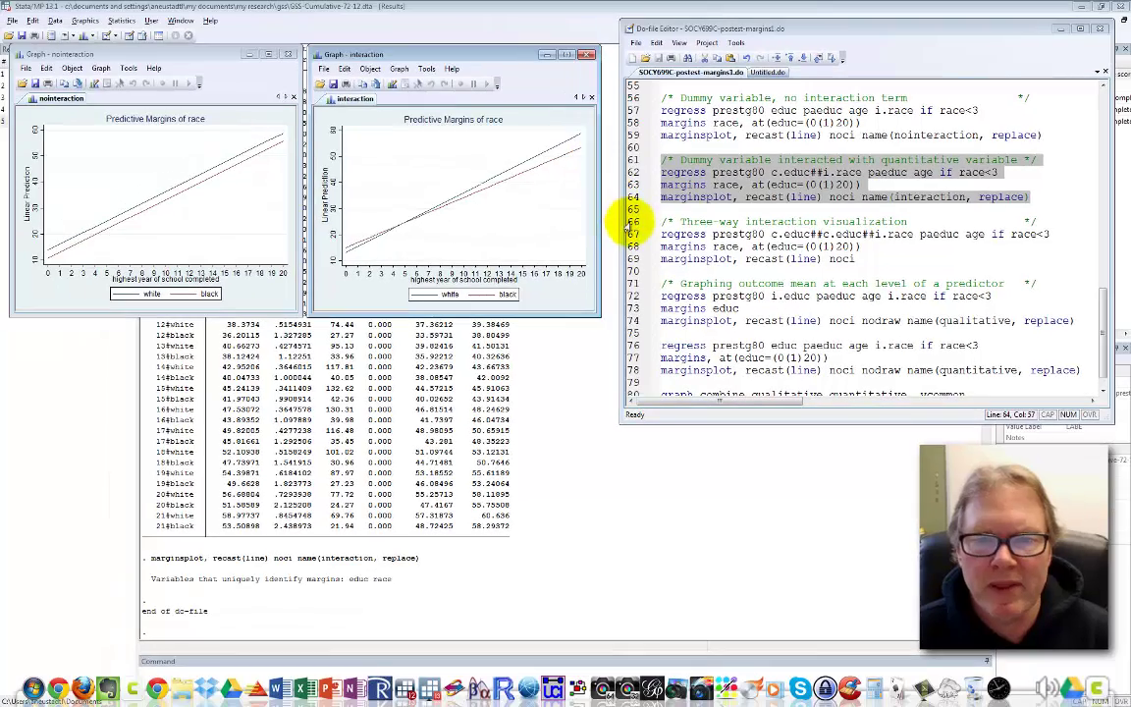
pyautogui.click(307, 351)
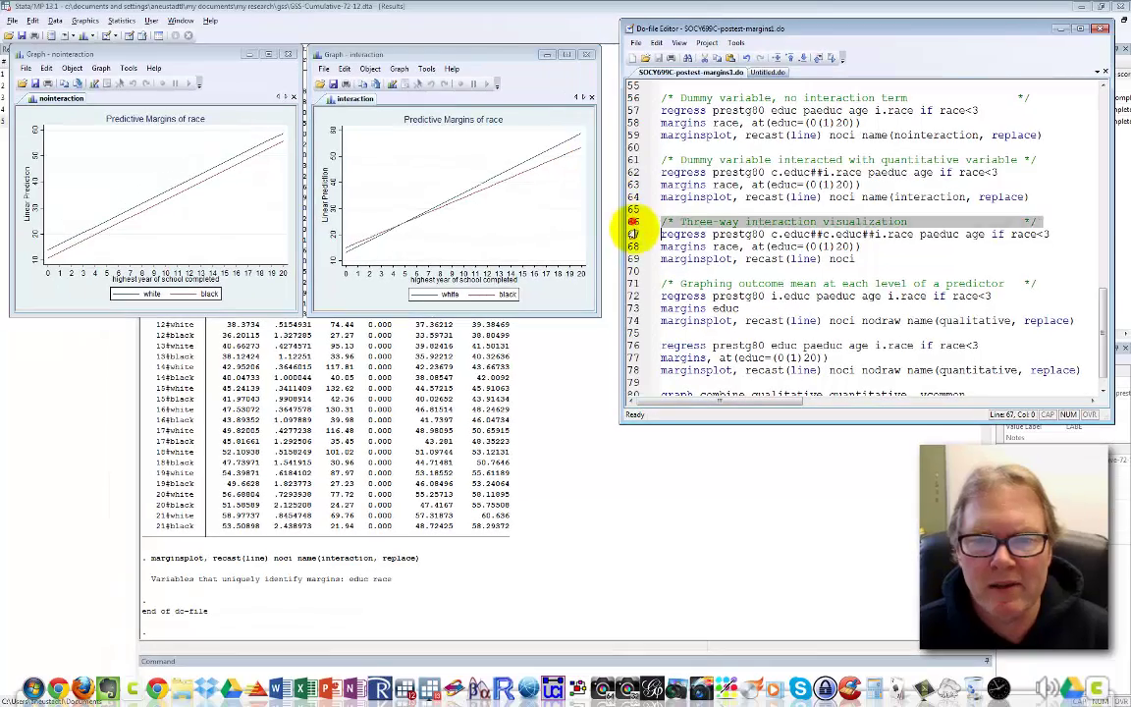
pyautogui.moveTo(634, 233); pyautogui.dragTo(589, 257)
# - Run the three-way interaction model, then close its curved graph and the nointeraction graph
pyautogui.click(832, 58)
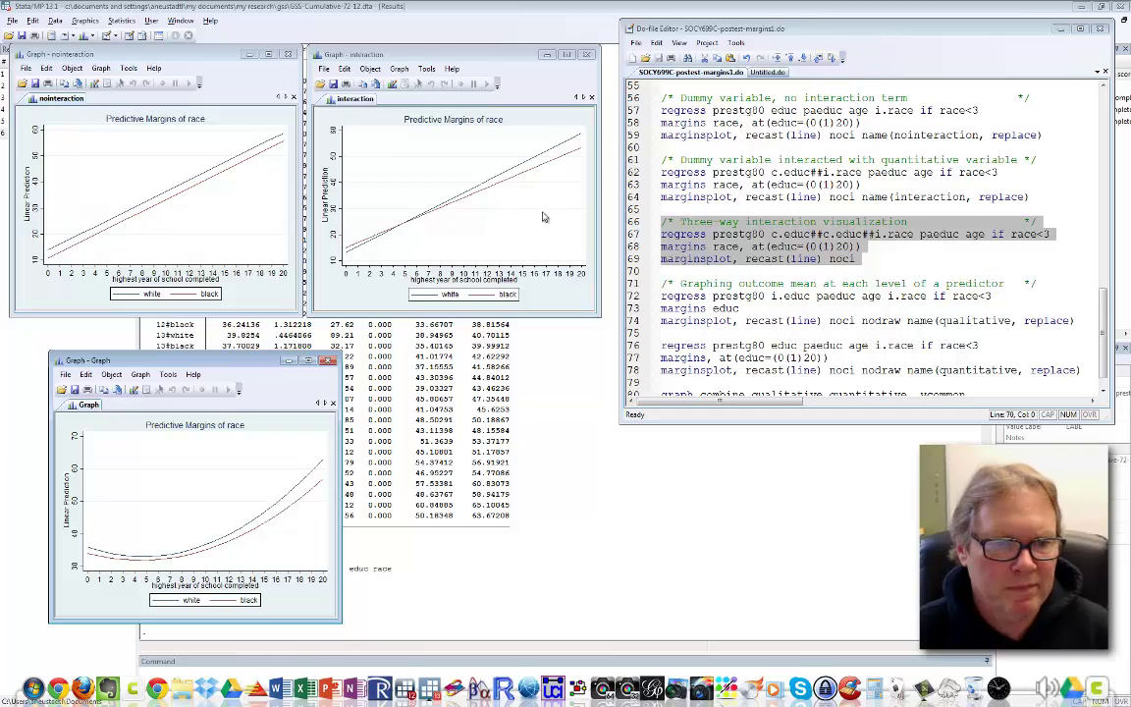
pyautogui.moveTo(234, 363); pyautogui.dragTo(326, 338)
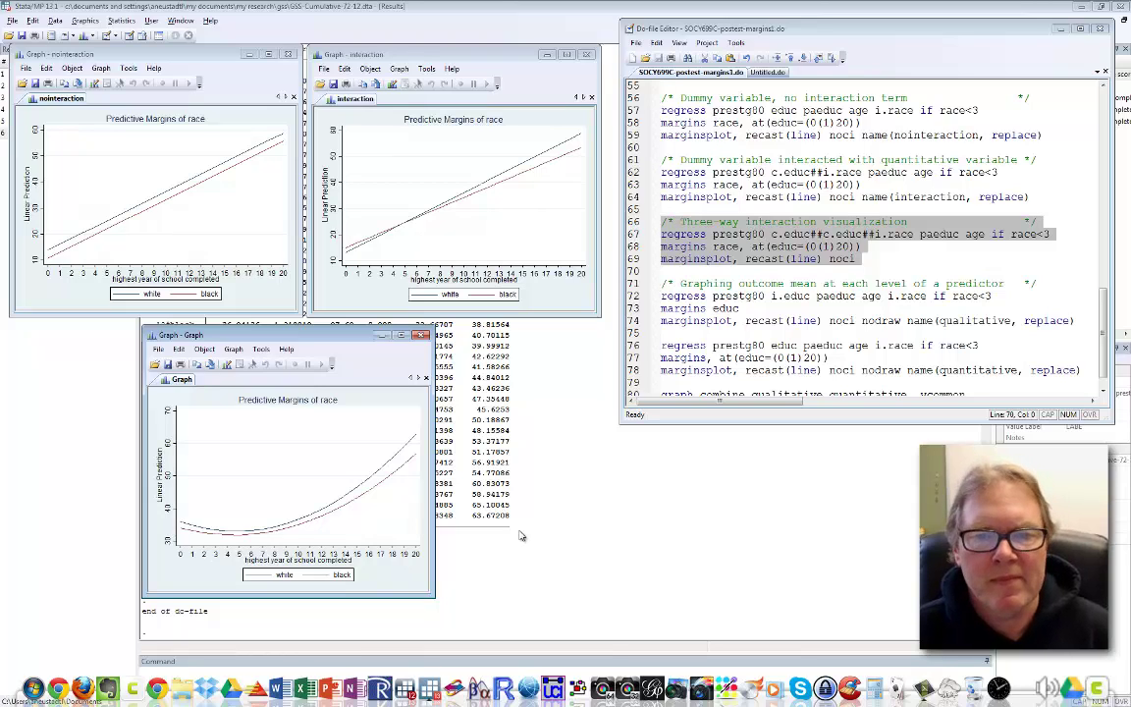
pyautogui.click(371, 300)
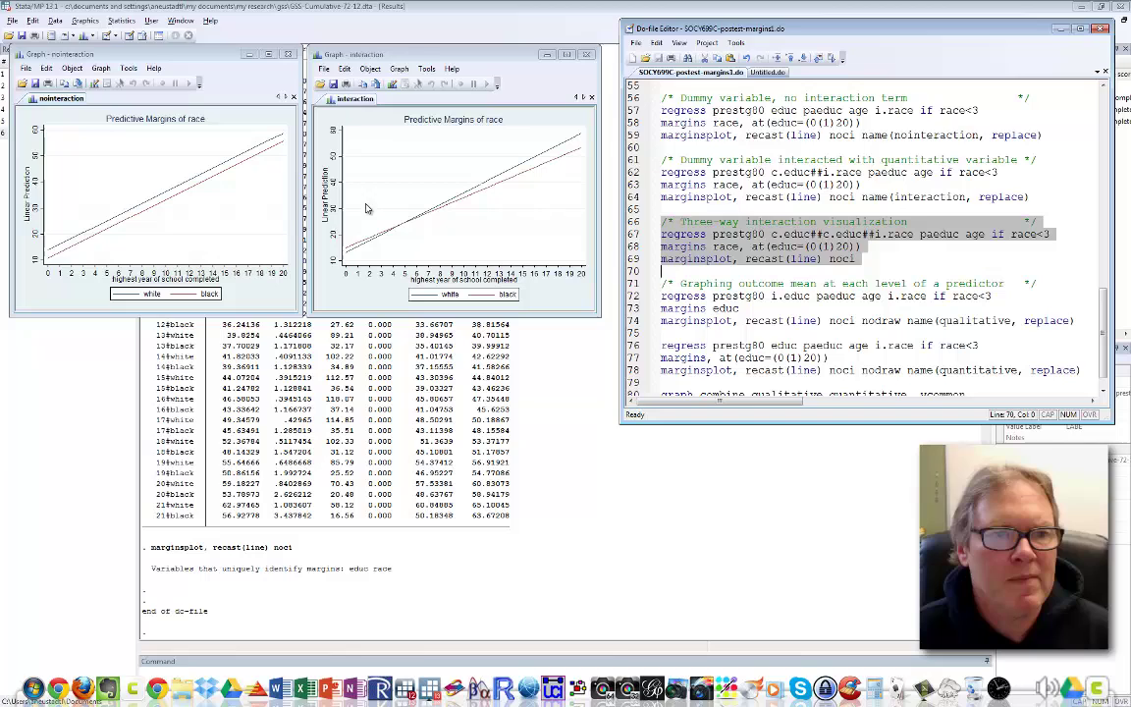
pyautogui.click(291, 55)
# - Close the interaction graph and scroll the do-file down toward line 80
pyautogui.click(532, 55)
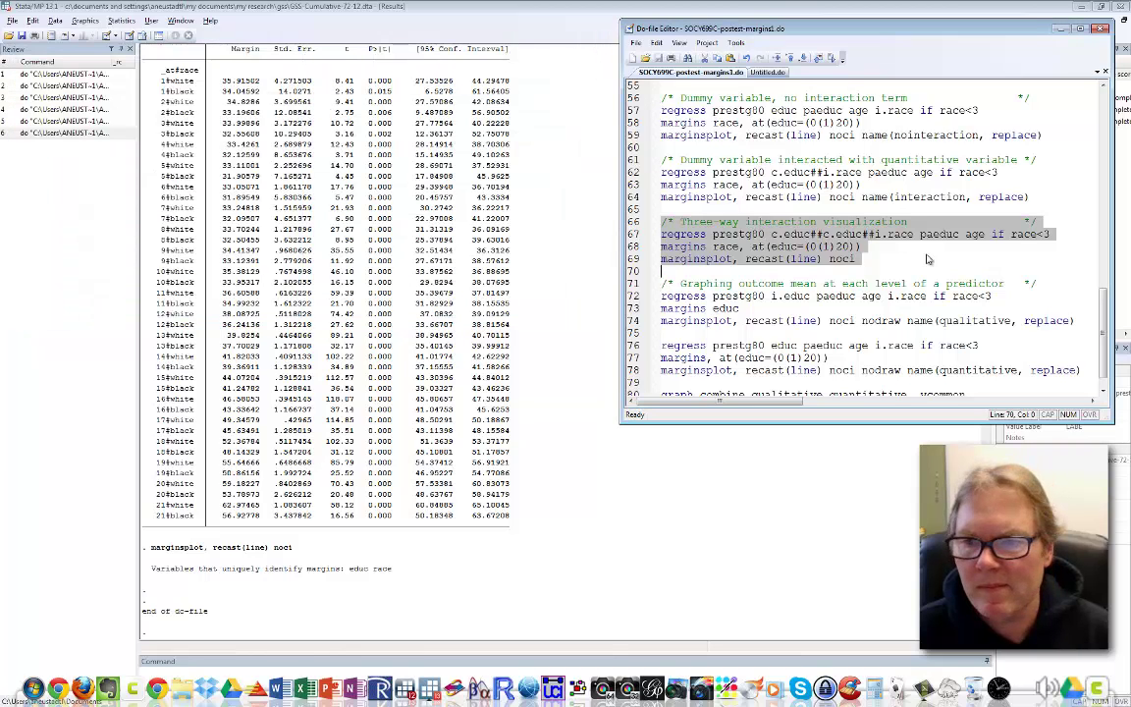
pyautogui.scroll(-1, 1103, 339)
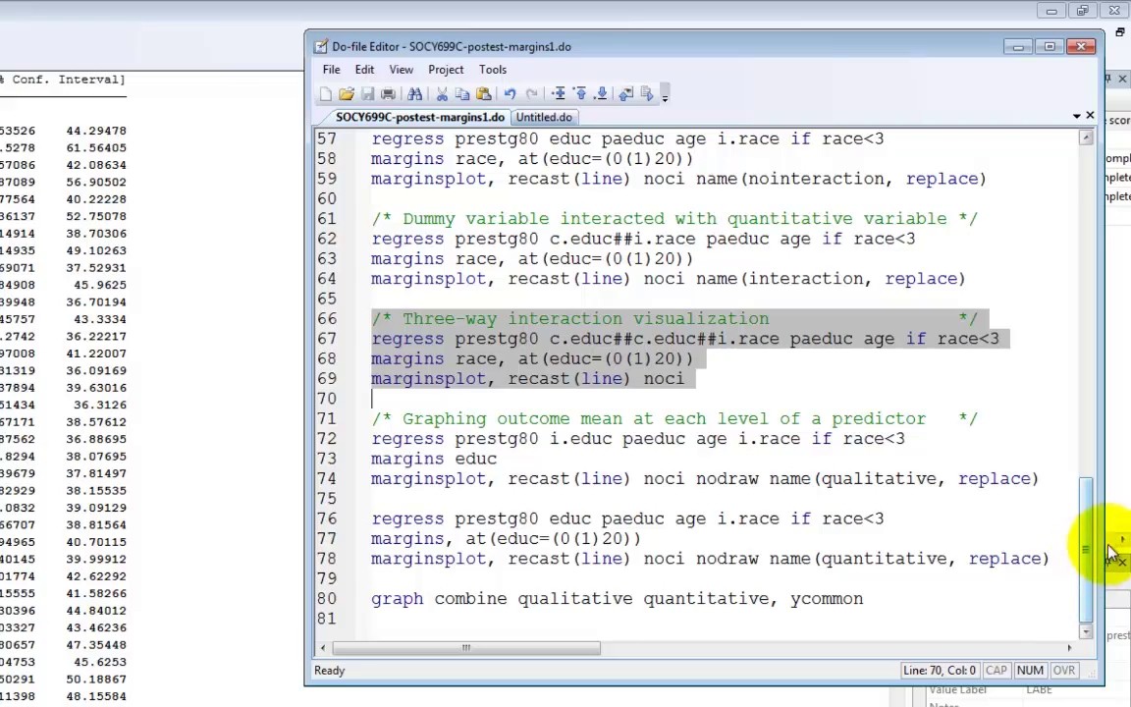
# - Run do-file lines 71–80 and enlarge the combined qualitative vs quantitative education graph
pyautogui.moveTo(324, 418); pyautogui.dragTo(326, 617)
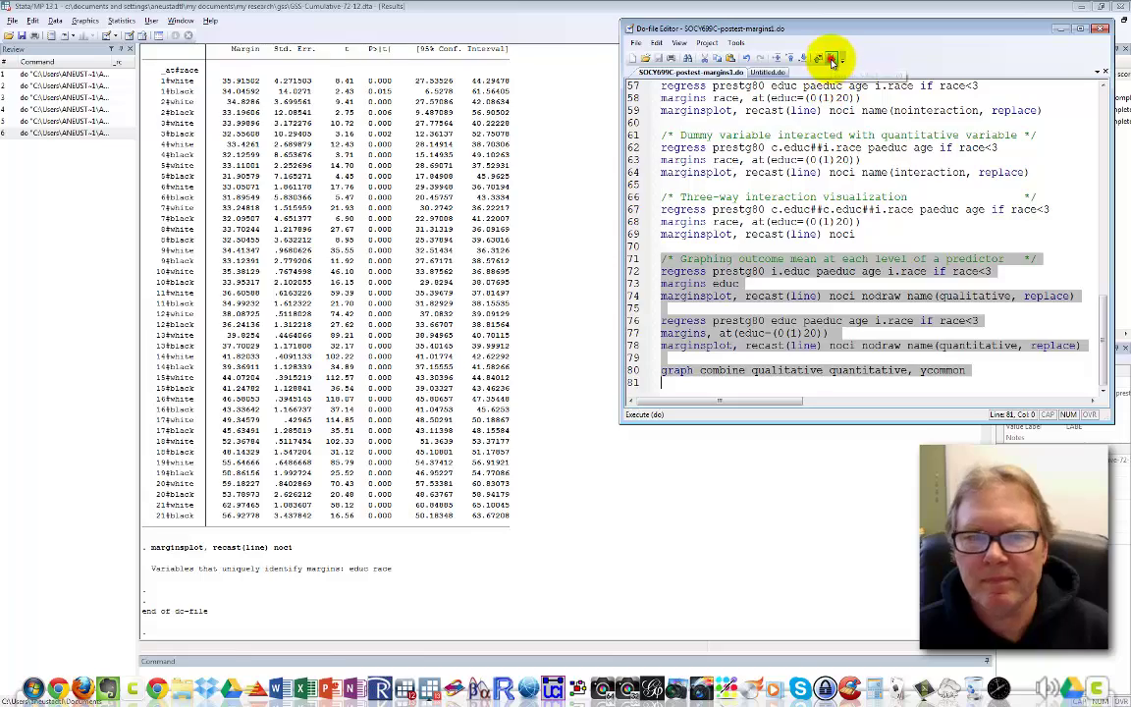
pyautogui.click(832, 59)
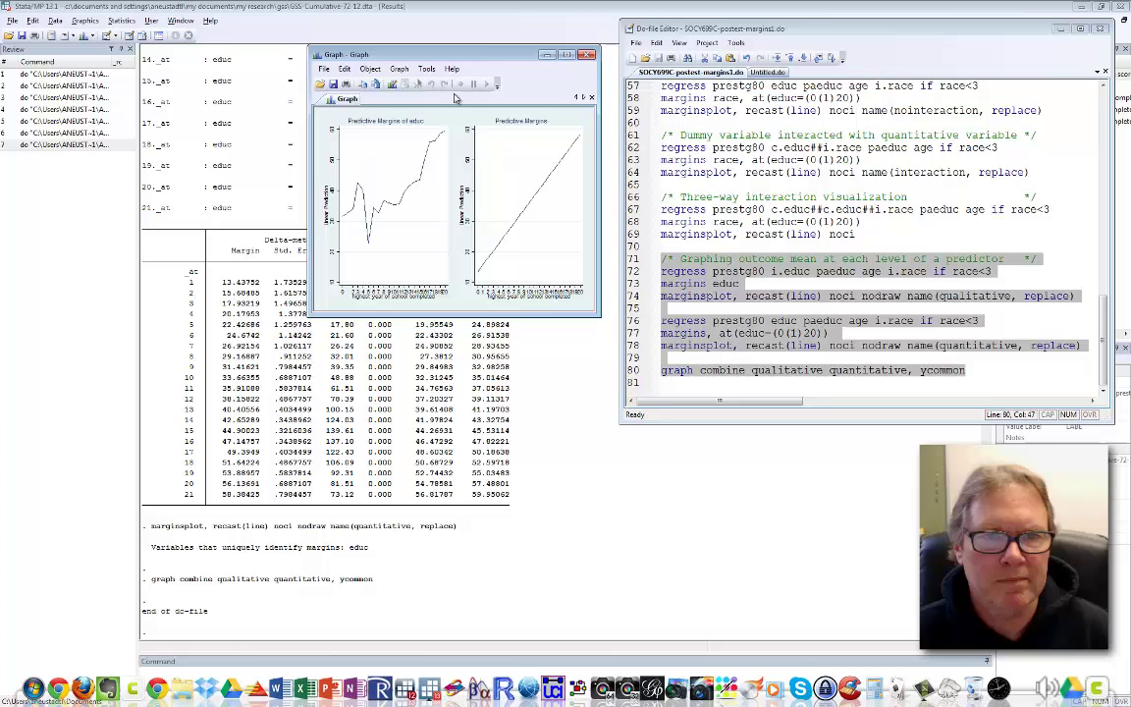
pyautogui.moveTo(462, 62); pyautogui.dragTo(245, 46)
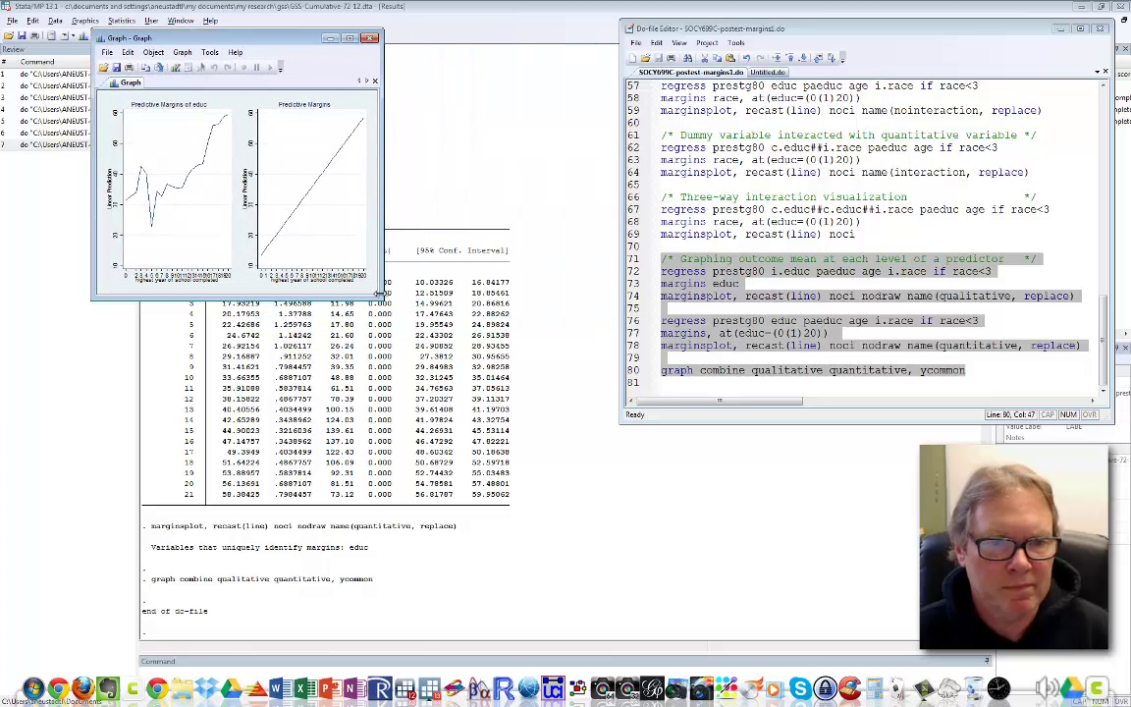
pyautogui.moveTo(383, 298); pyautogui.dragTo(837, 655)
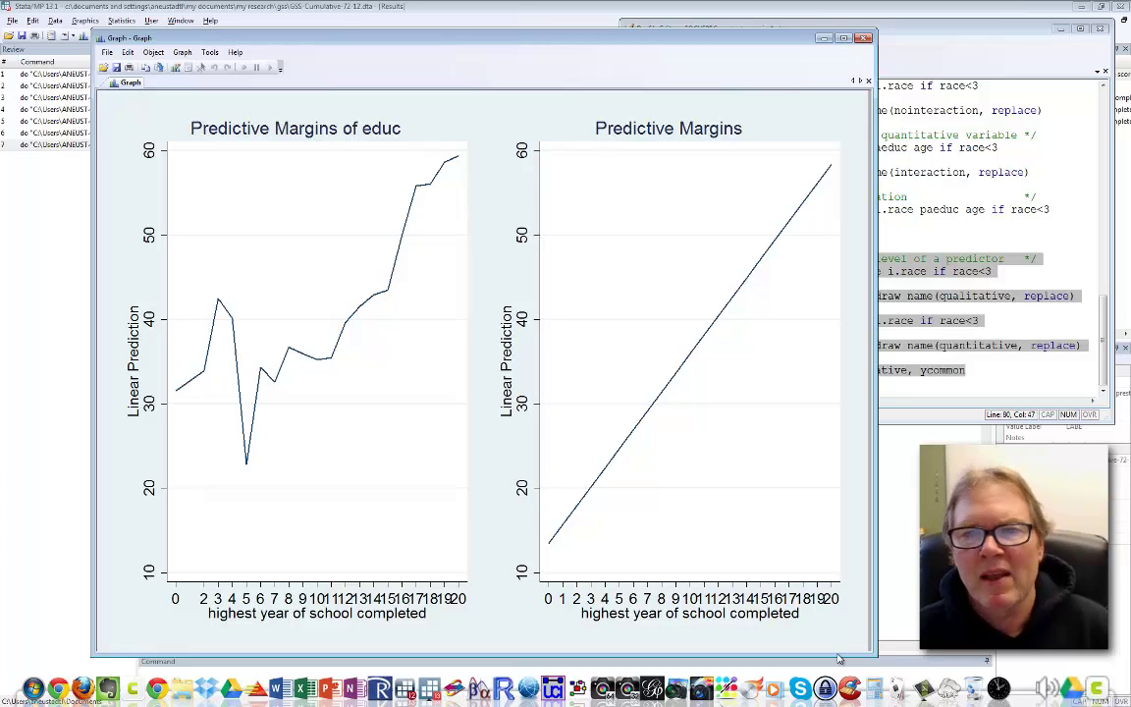
# - Close the combined qualitative vs quantitative education margins graph window
pyautogui.click(864, 37)
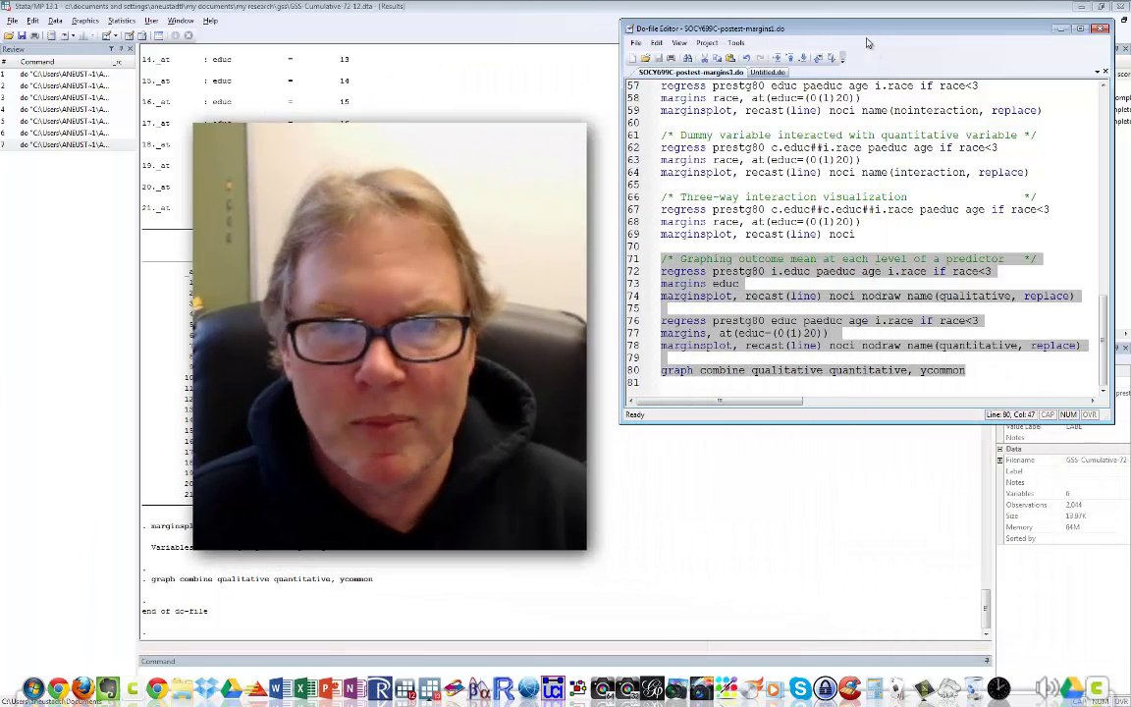